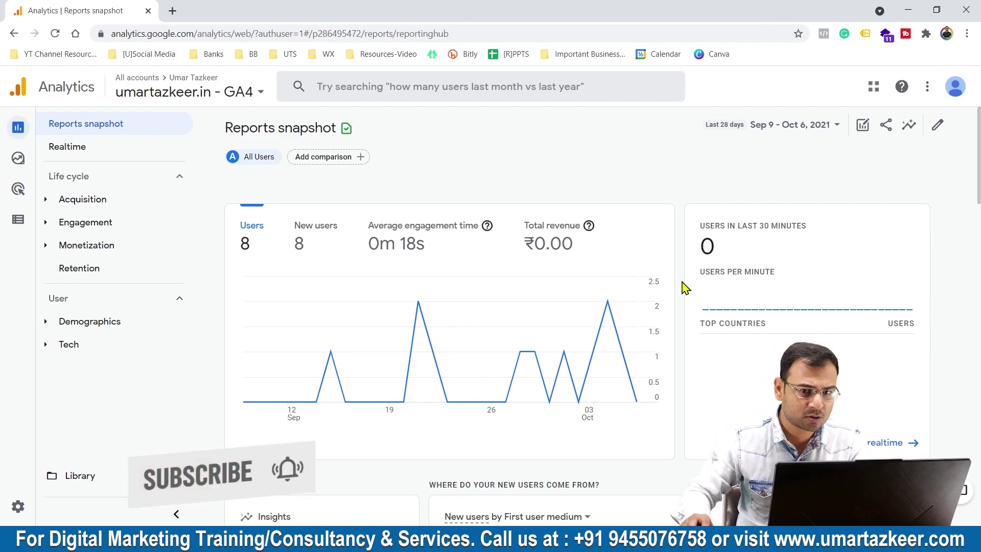
# Step: Open the Google Ads Linking settings of the umartazkeer.in - GA4 property and start creating a new link
pyautogui.click(25, 507)
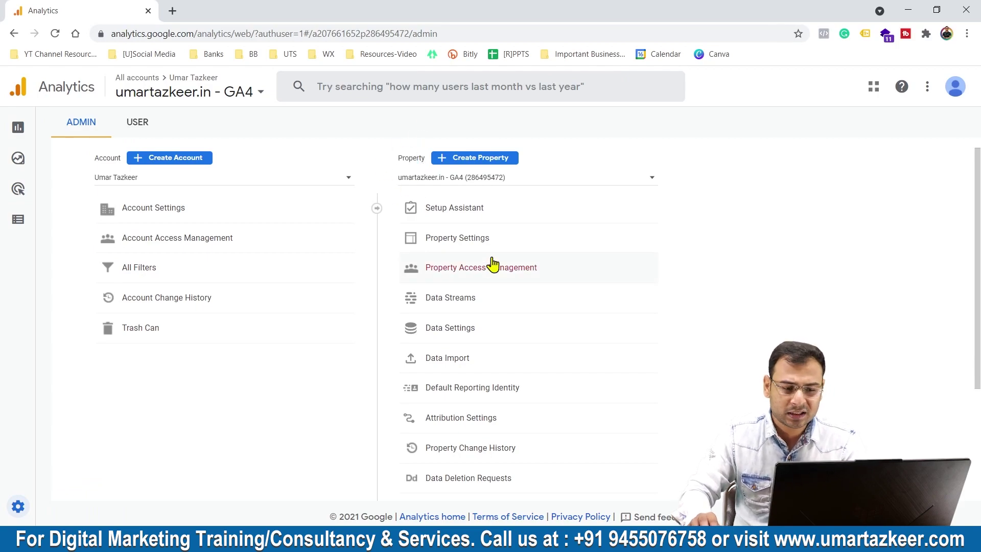
pyautogui.scroll(-3, 511, 281)
pyautogui.scroll(3, 529, 281)
pyautogui.scroll(-3, 501, 301)
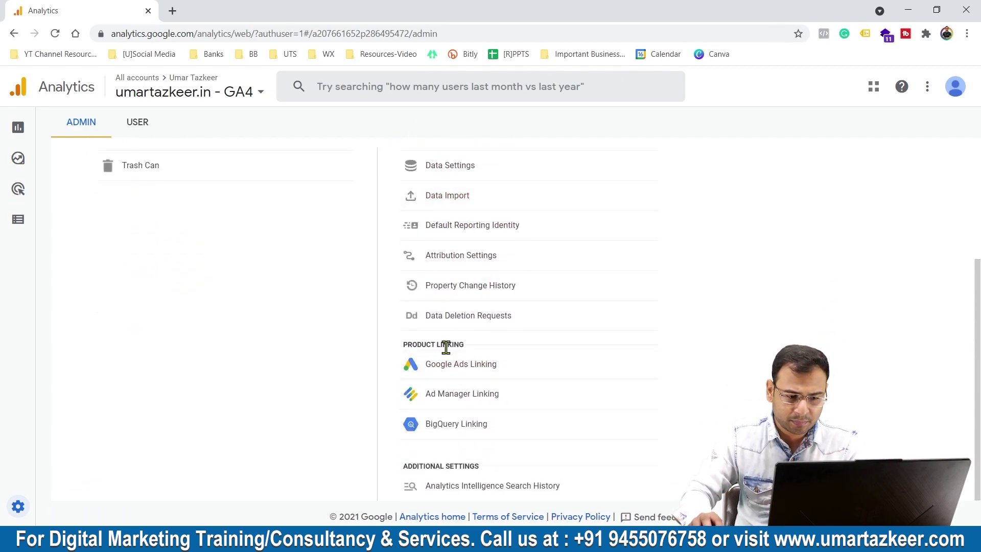
pyautogui.click(450, 363)
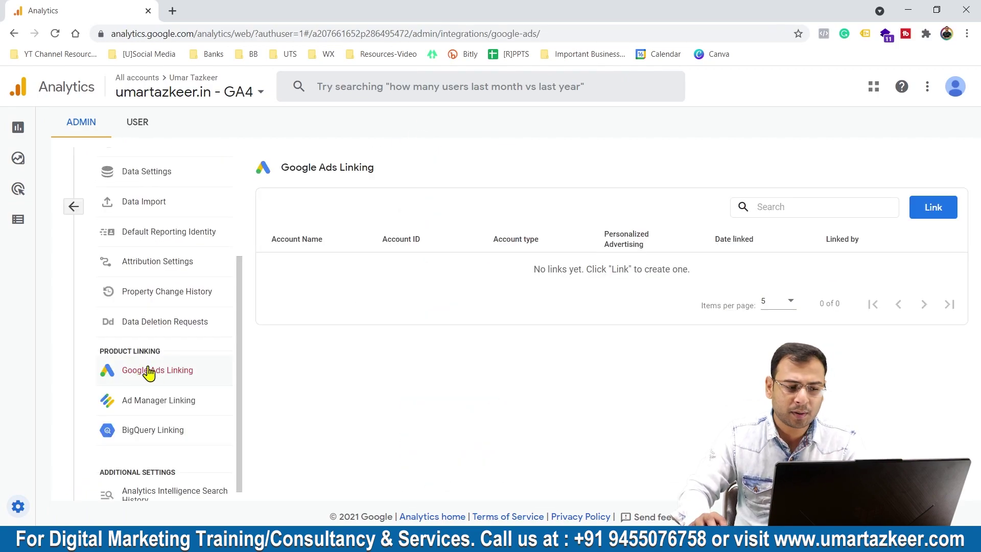
pyautogui.click(925, 219)
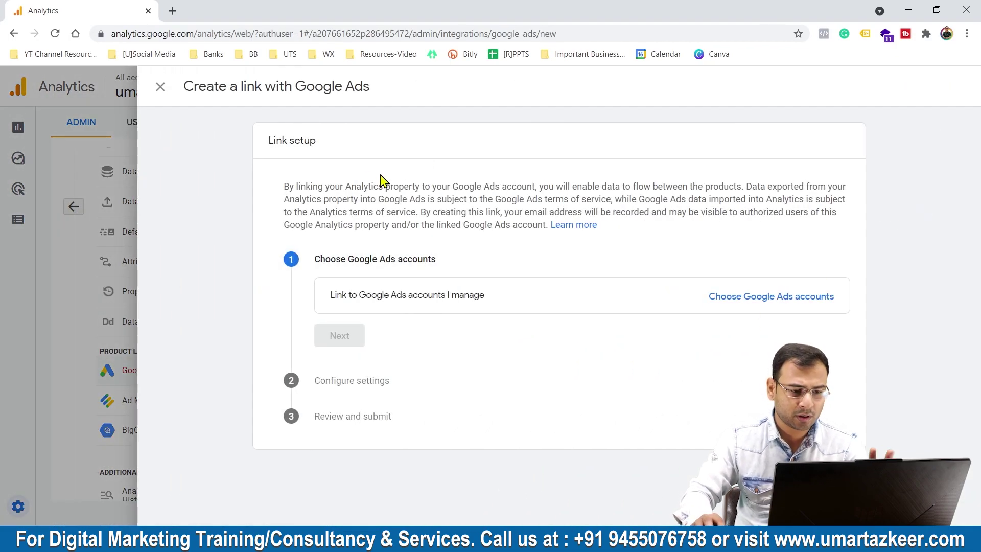
# Step: Choose the Ads Course Account - Demo account for the link and proceed to the configuration settings
pyautogui.click(733, 302)
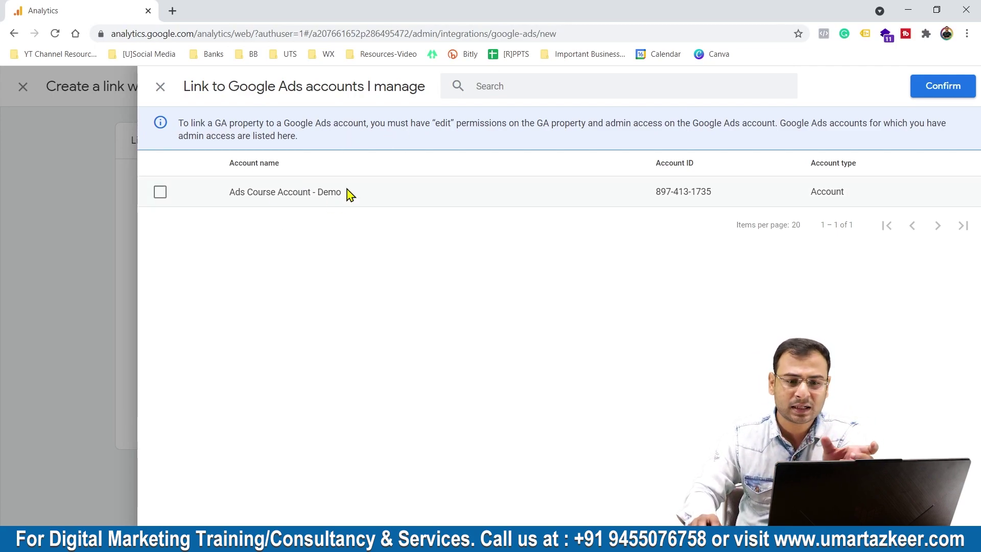
pyautogui.click(157, 196)
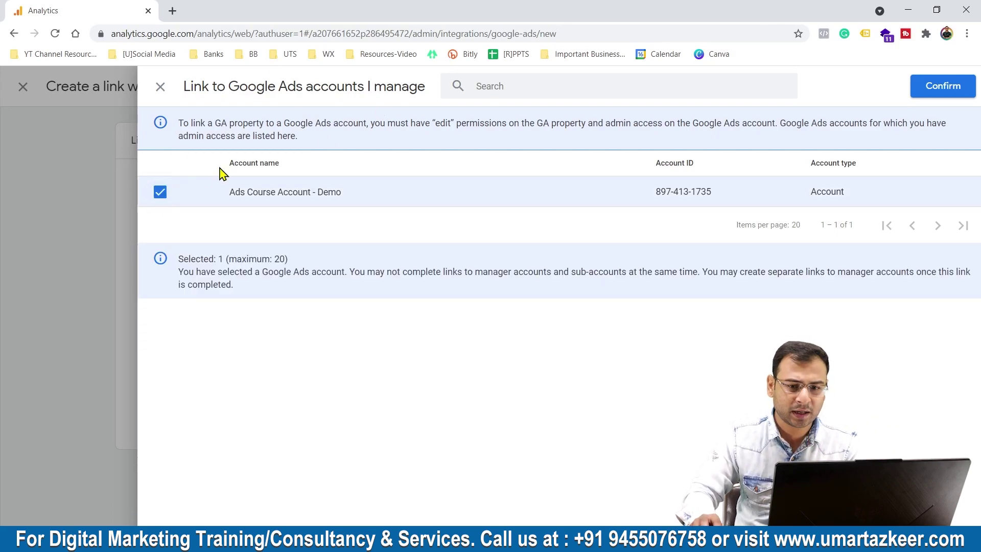
pyautogui.click(961, 85)
pyautogui.click(335, 368)
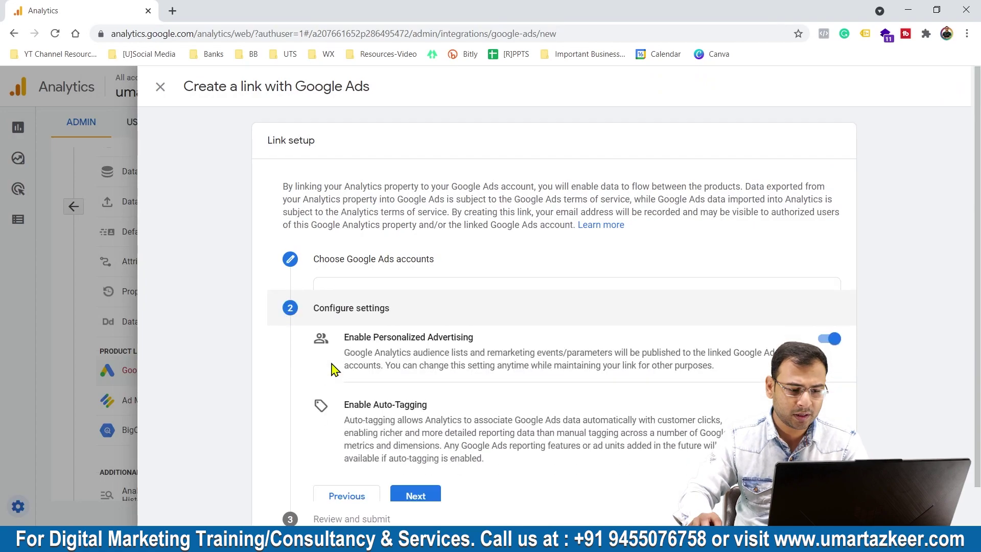
# Step: Expand the auto-tagging options, keep personalized advertising and the recommended auto-tagging option enabled, and proceed to the review
pyautogui.moveTo(310, 299); pyautogui.dragTo(456, 299)
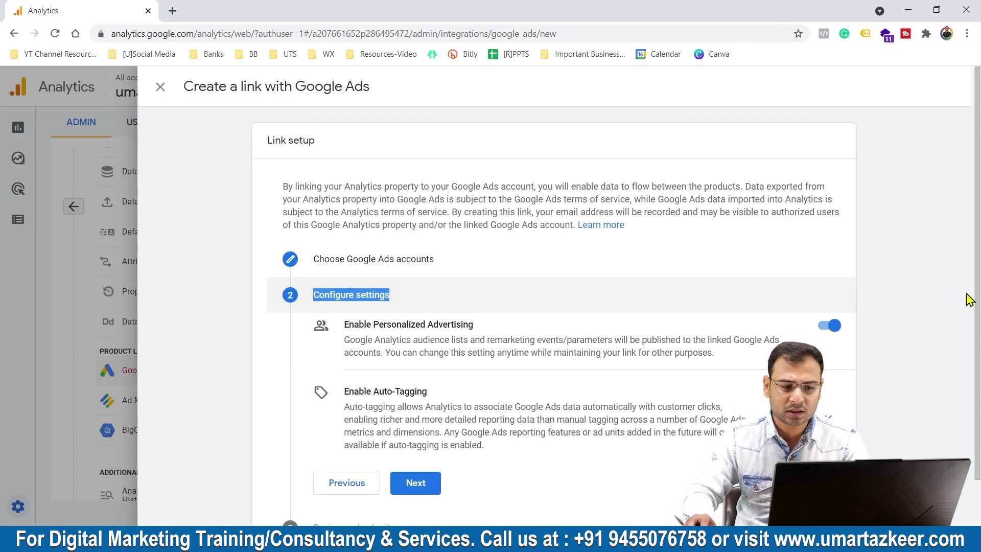
pyautogui.click(334, 326)
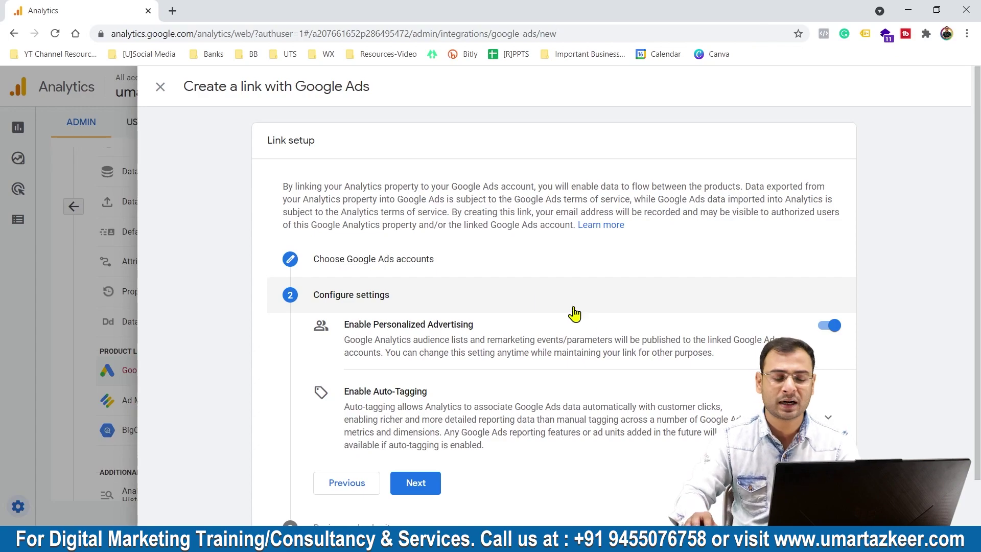
pyautogui.scroll(-2, 573, 313)
pyautogui.click(828, 358)
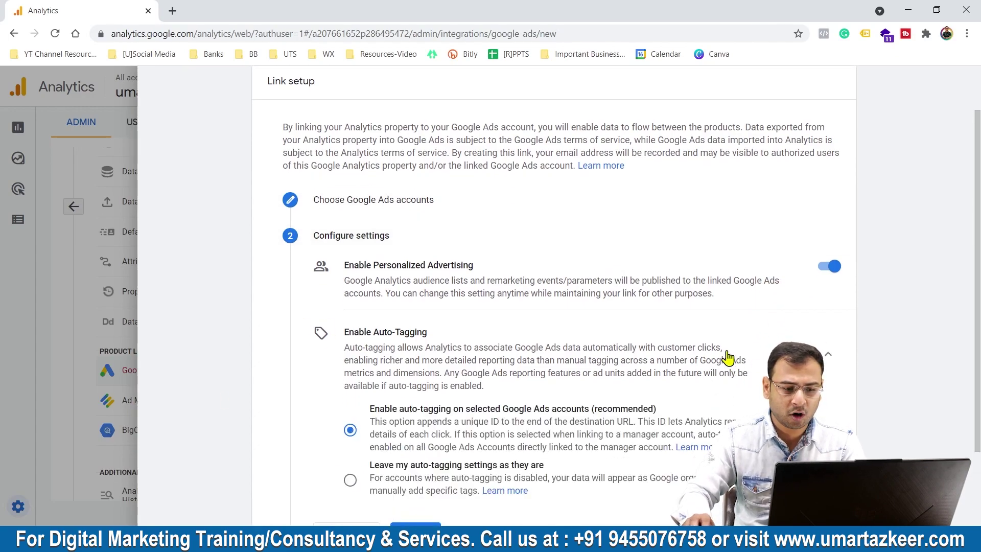
pyautogui.scroll(-2, 664, 332)
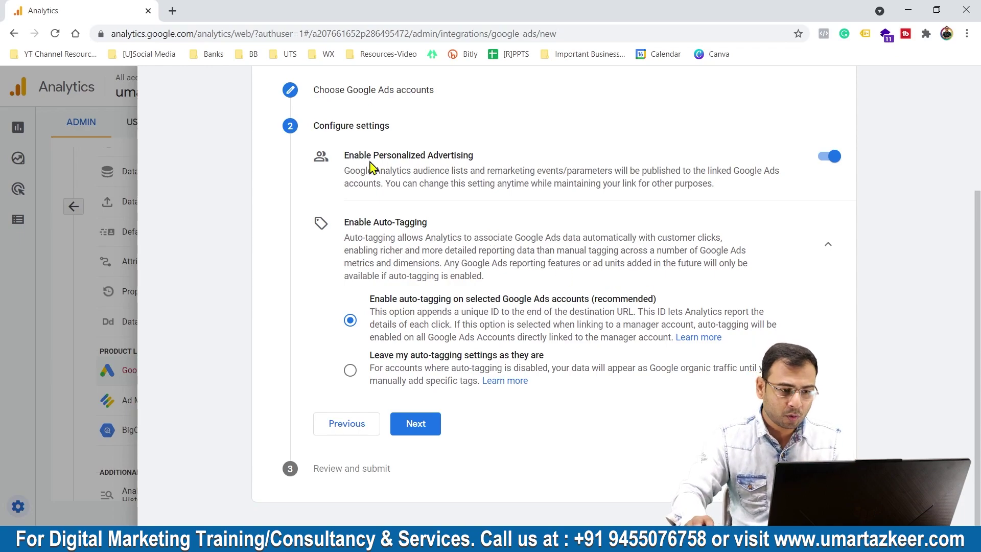
pyautogui.click(422, 424)
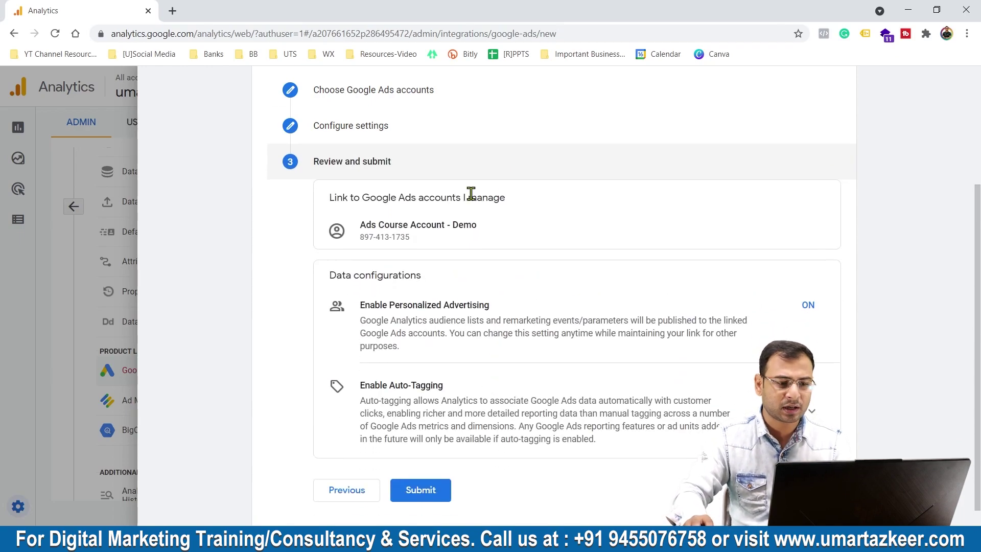
# Step: Submit the Google Ads link and return to the list of linked accounts
pyautogui.click(417, 461)
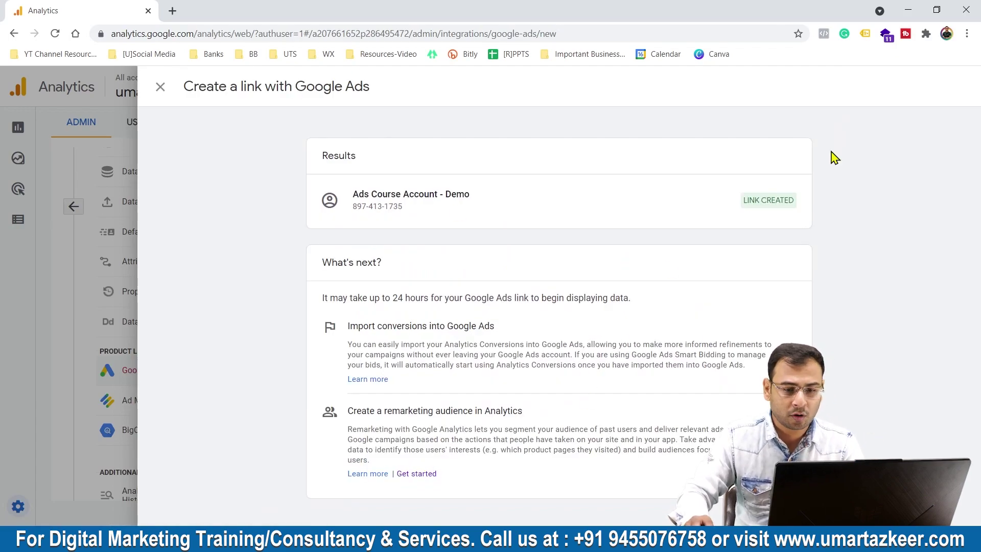
pyautogui.moveTo(748, 200); pyautogui.dragTo(812, 203)
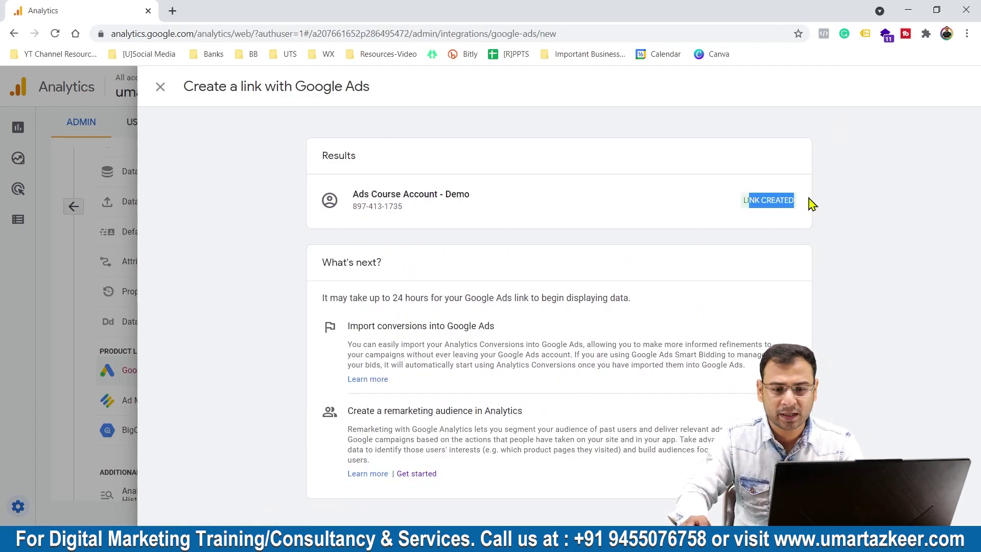
pyautogui.click(160, 88)
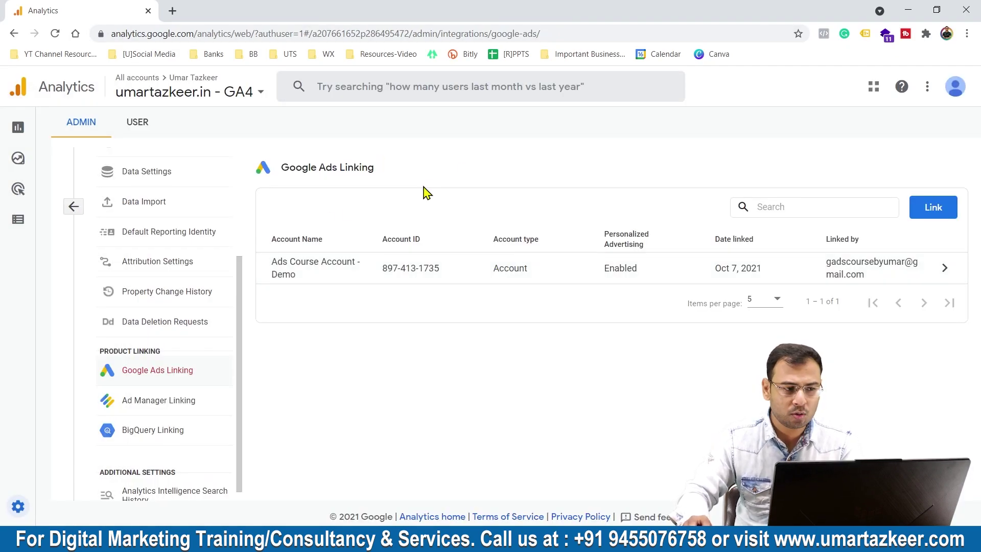
# Step: Open the new Google Ads link and examine its account details and data configurations
pyautogui.moveTo(19, 187)
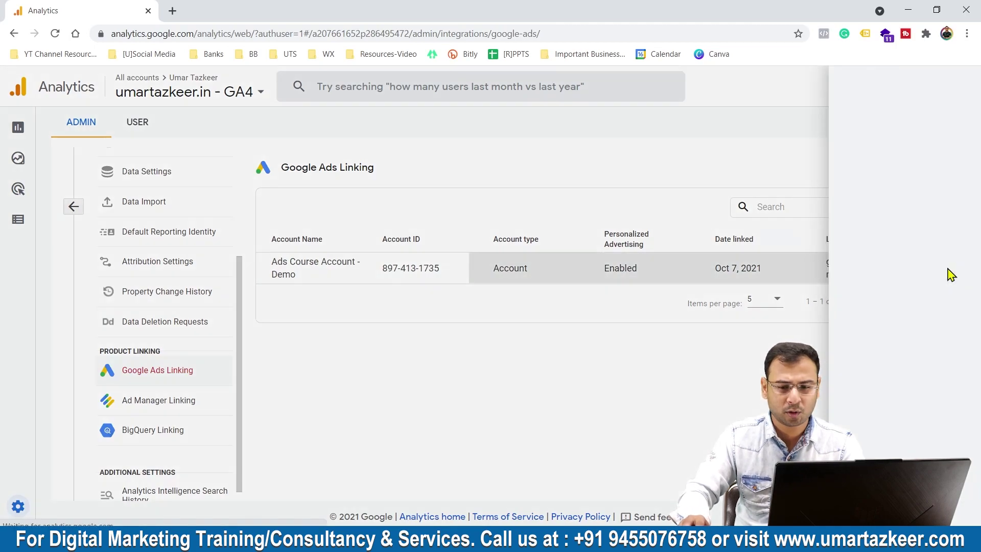
pyautogui.click(945, 274)
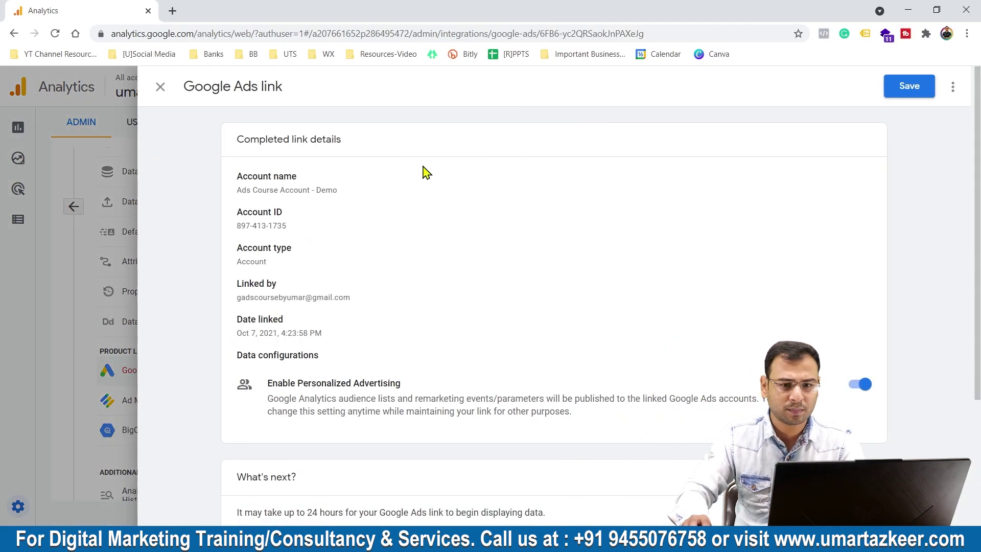
pyautogui.scroll(-3, 465, 235)
pyautogui.scroll(3, 493, 240)
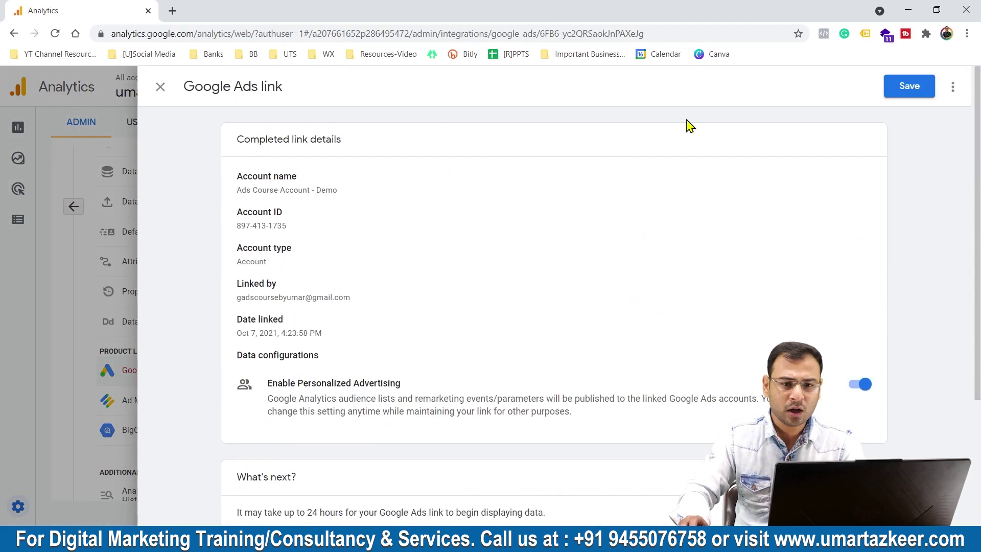
pyautogui.click(160, 87)
pyautogui.click(945, 269)
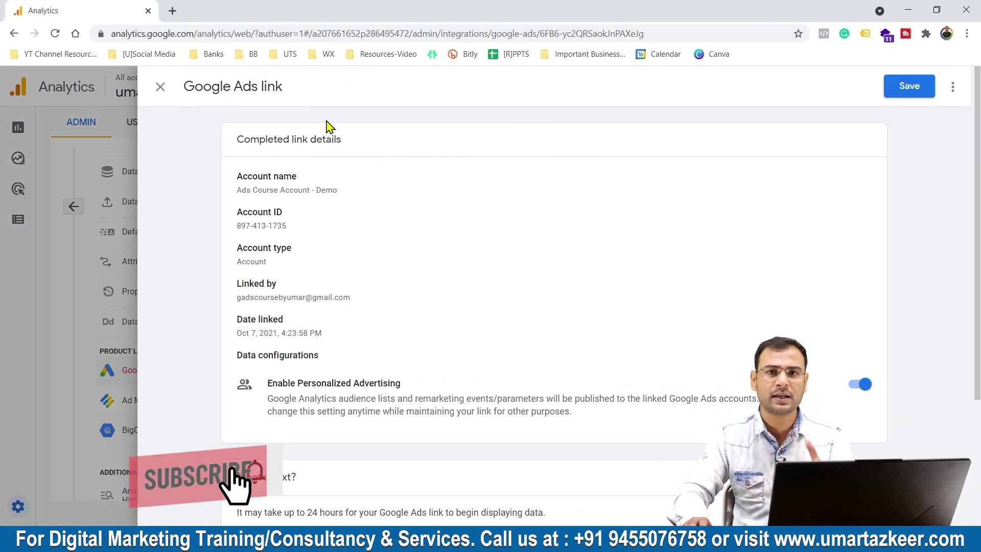
pyautogui.scroll(-3, 408, 199)
pyautogui.scroll(3, 562, 143)
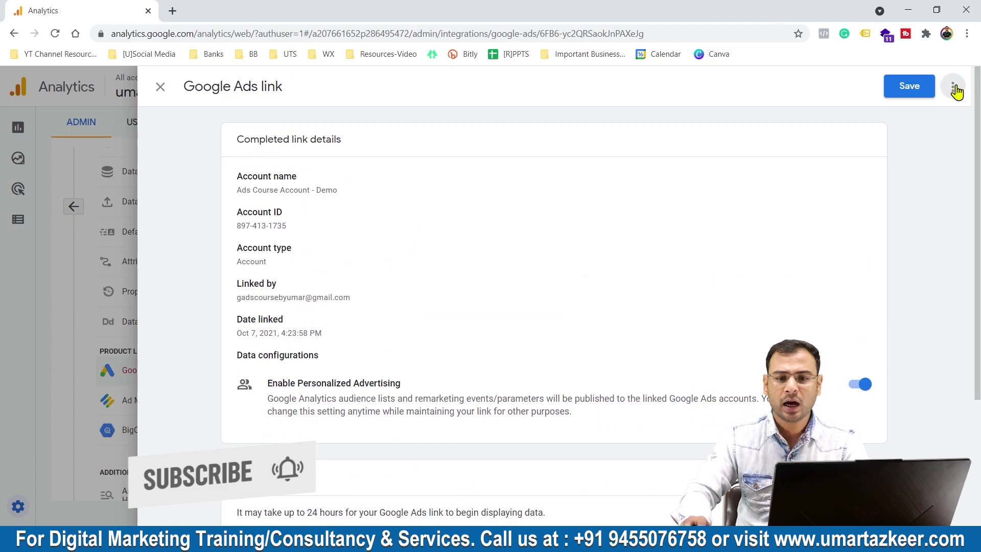
# Step: Delete the Ads Course Account - Demo link, confirm the deletion, and return to the property's admin overview
pyautogui.click(953, 87)
pyautogui.click(917, 115)
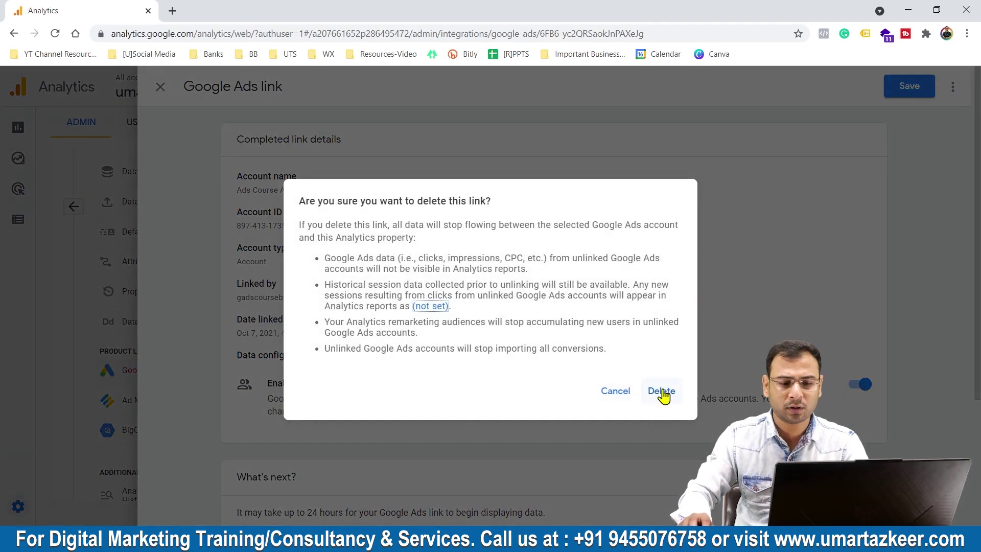
pyautogui.click(659, 390)
pyautogui.click(920, 93)
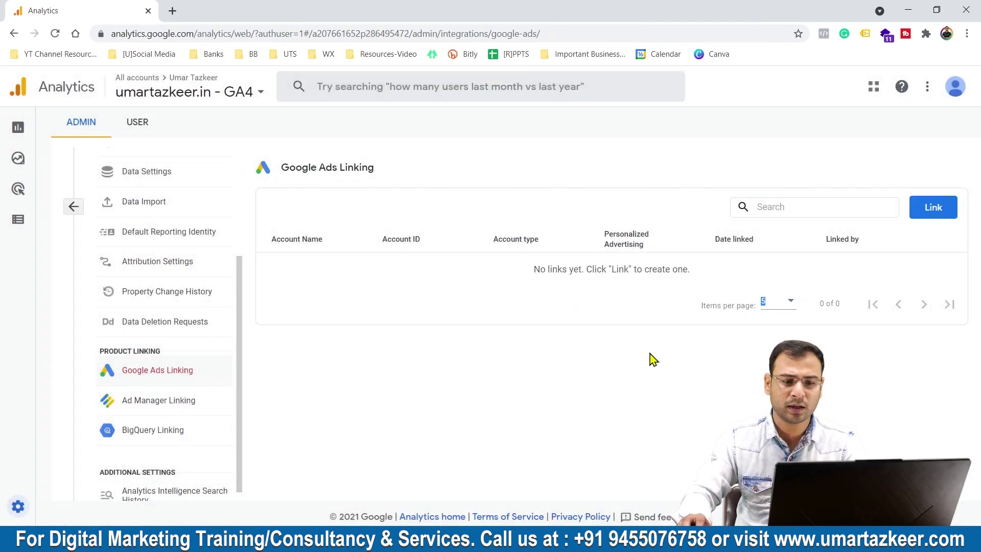
pyautogui.moveTo(650, 357); pyautogui.dragTo(462, 167)
pyautogui.click(534, 199)
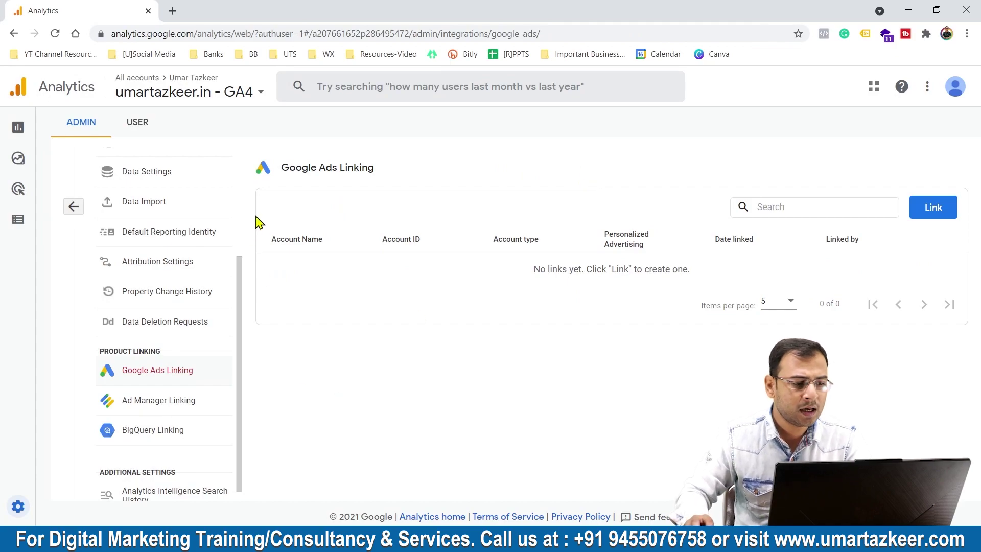
pyautogui.click(74, 206)
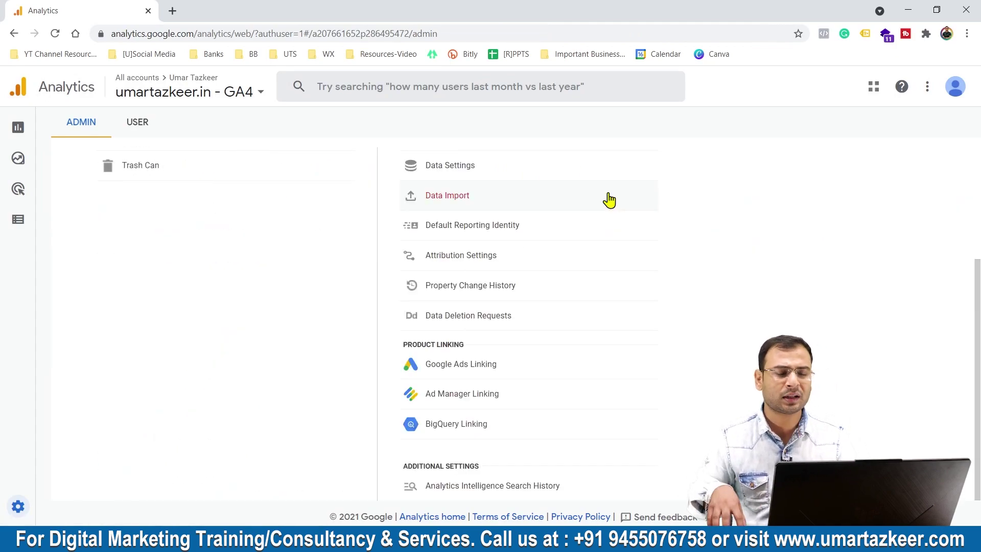